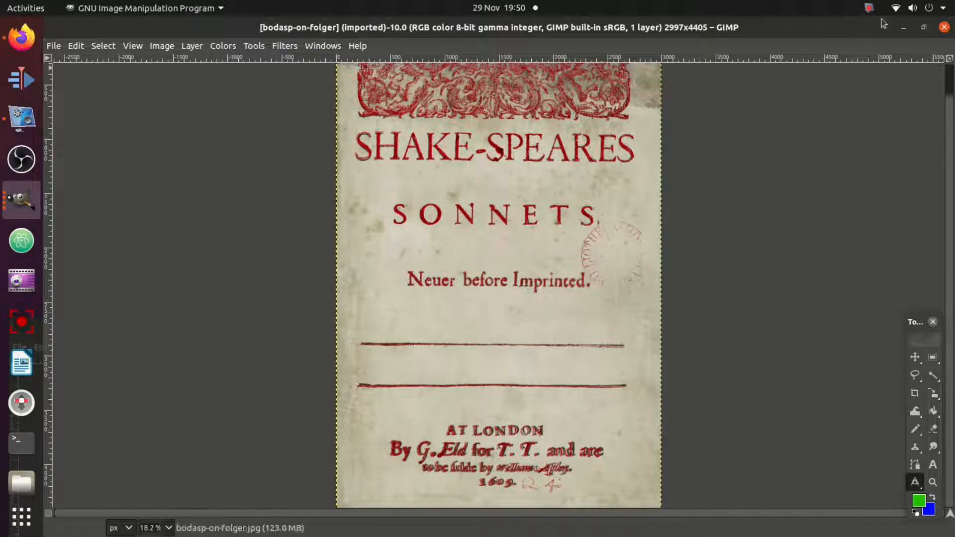
Step: Reduce the bodasp-on-folger image to a floating window and examine the red overlay on the SHAKE-SPEARES title at 66.7% zoom
click(923, 28)
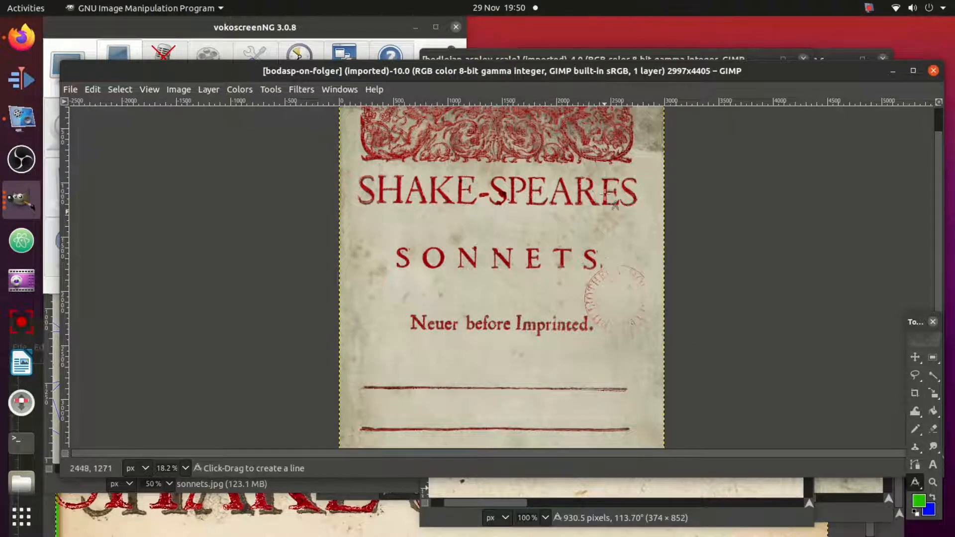
drag(572, 68, 556, 92)
scroll(435, 224, up, 4)
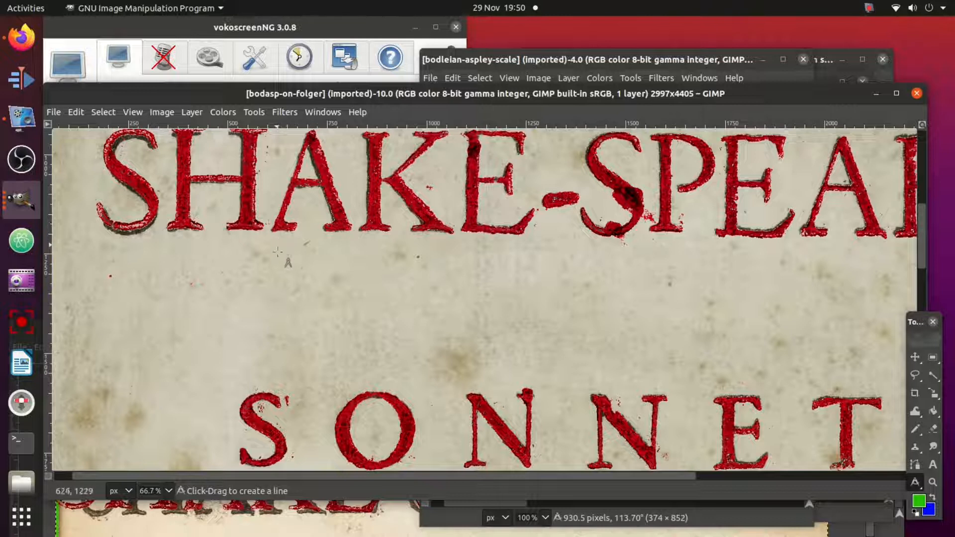
scroll(463, 344, up, 3)
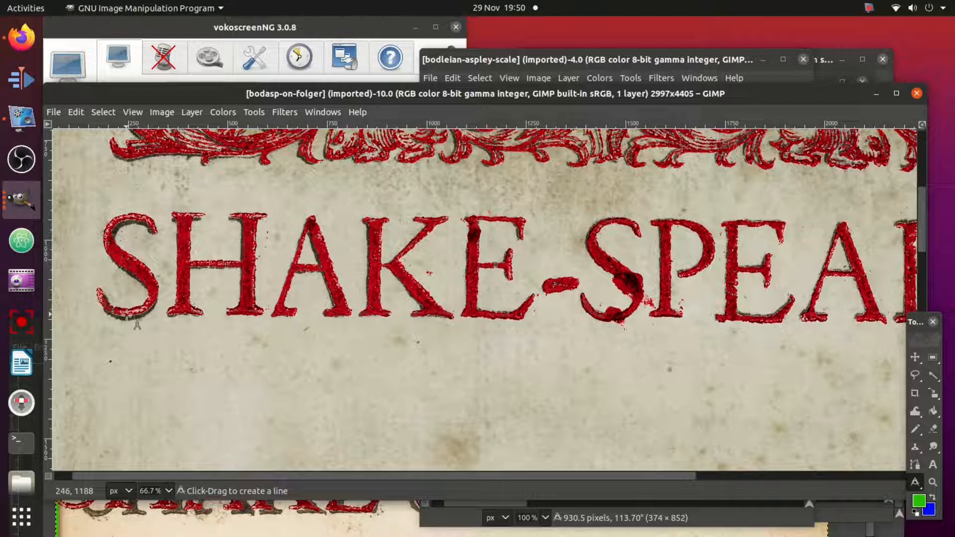
drag(295, 475, 281, 427)
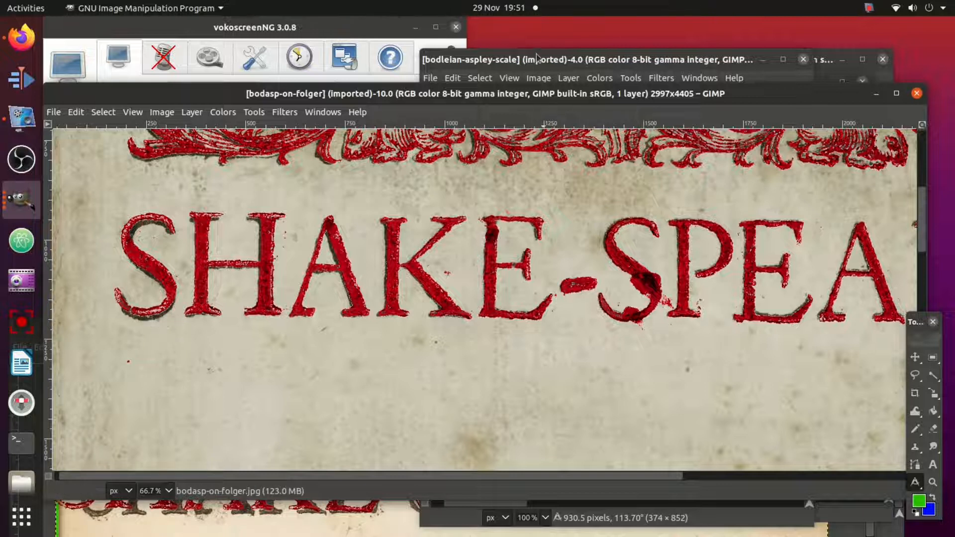
Step: Bring up sonnets.xcf beside the Bodleian scan and examine the blue construction lines around the title's first S at 150% zoom
click(575, 60)
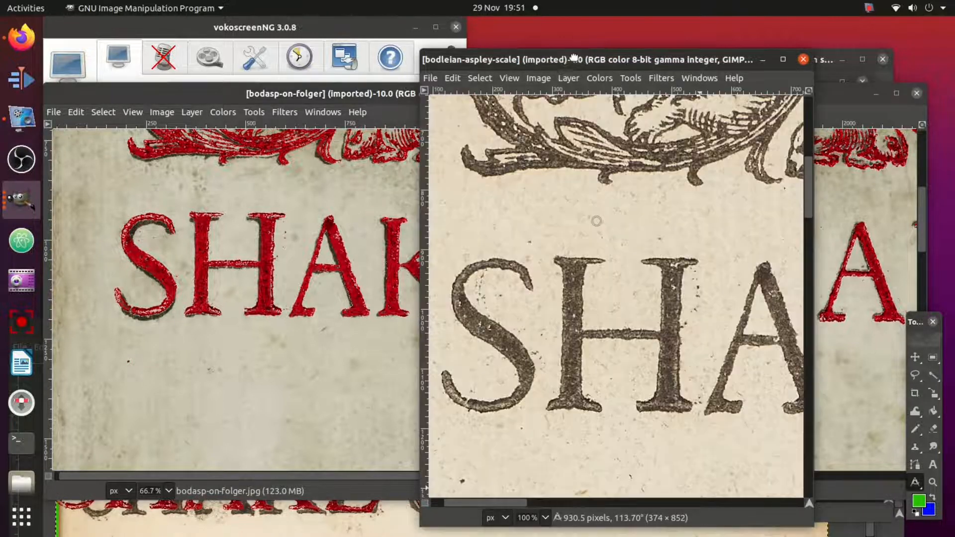
click(702, 78)
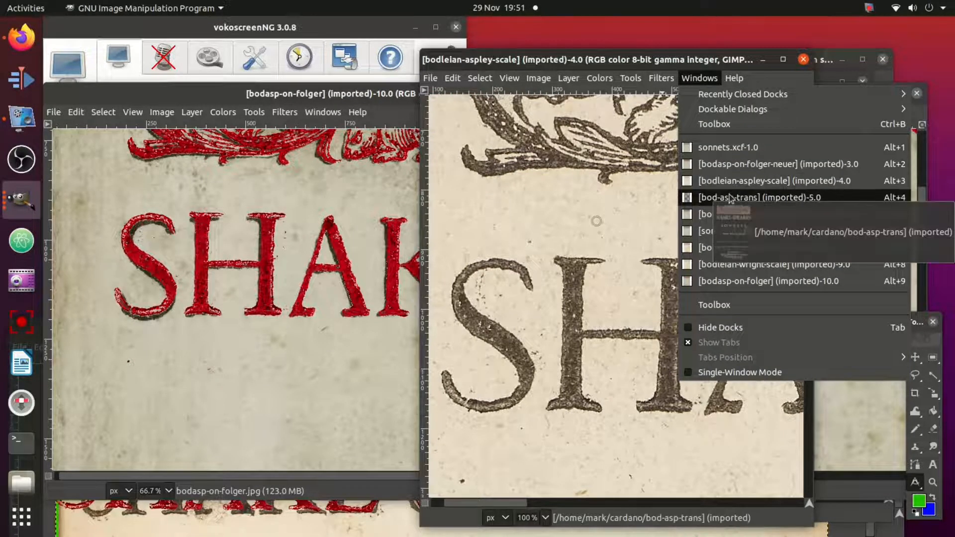
click(727, 148)
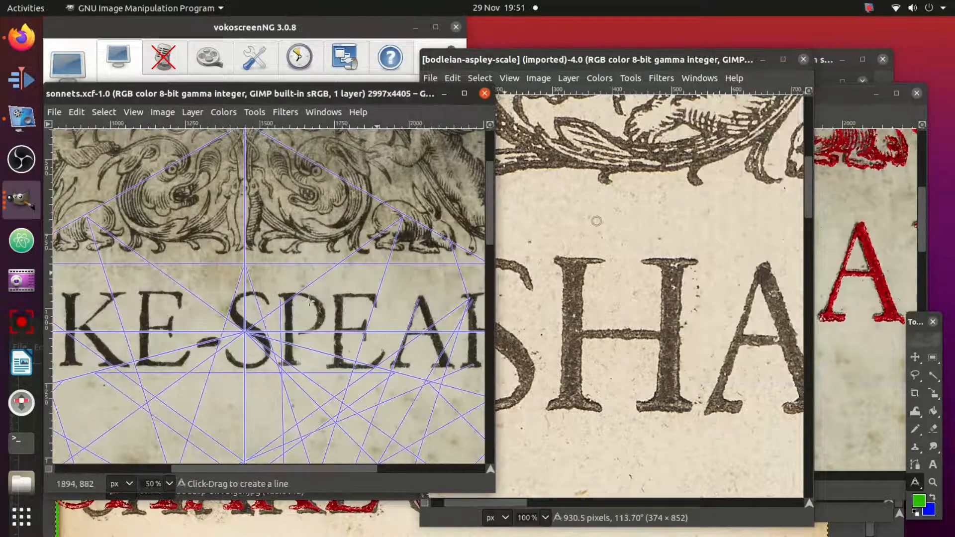
drag(161, 97, 229, 89)
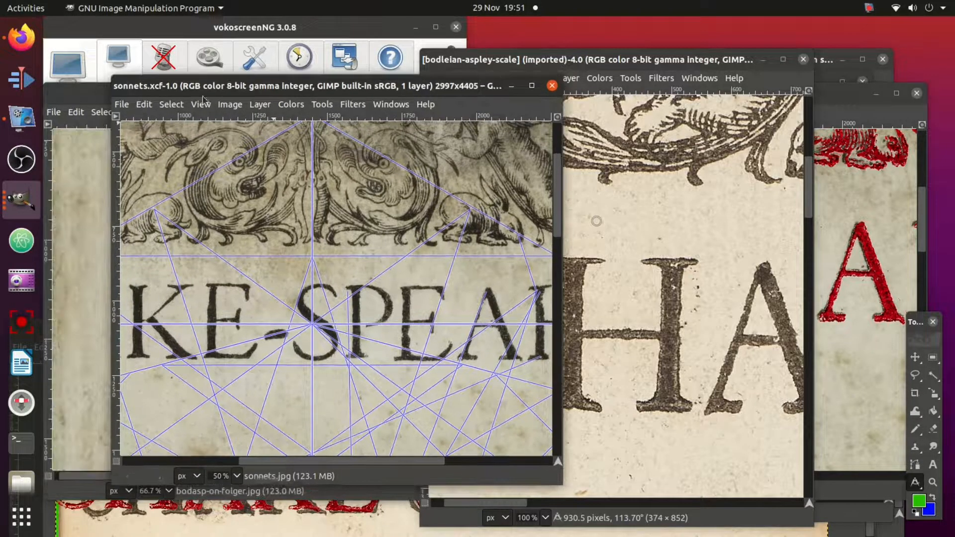
drag(292, 463, 170, 461)
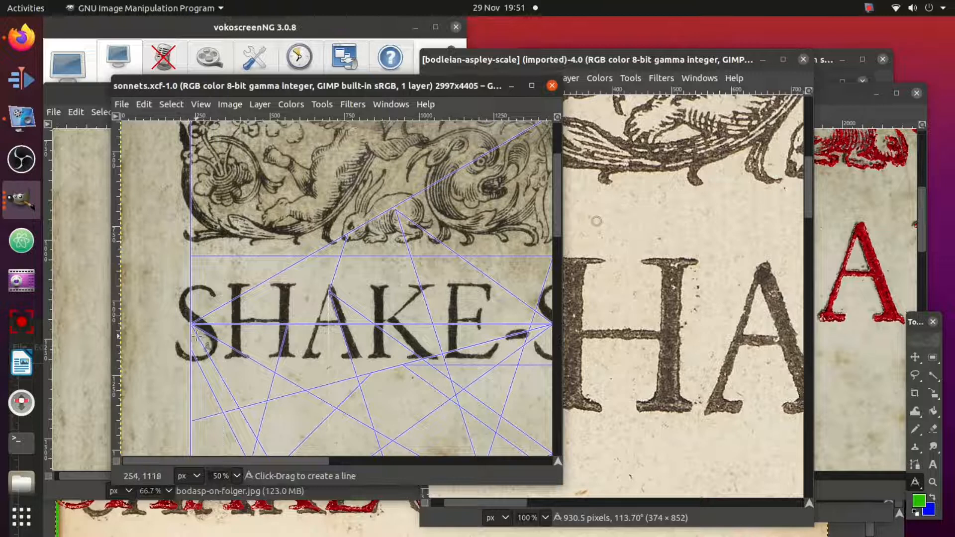
scroll(197, 337, up, 3)
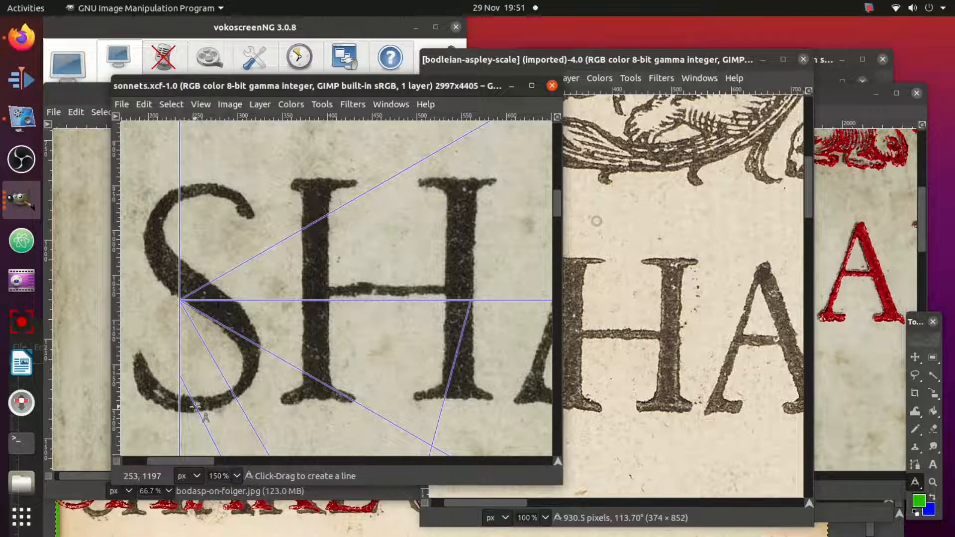
scroll(196, 407, down, 3)
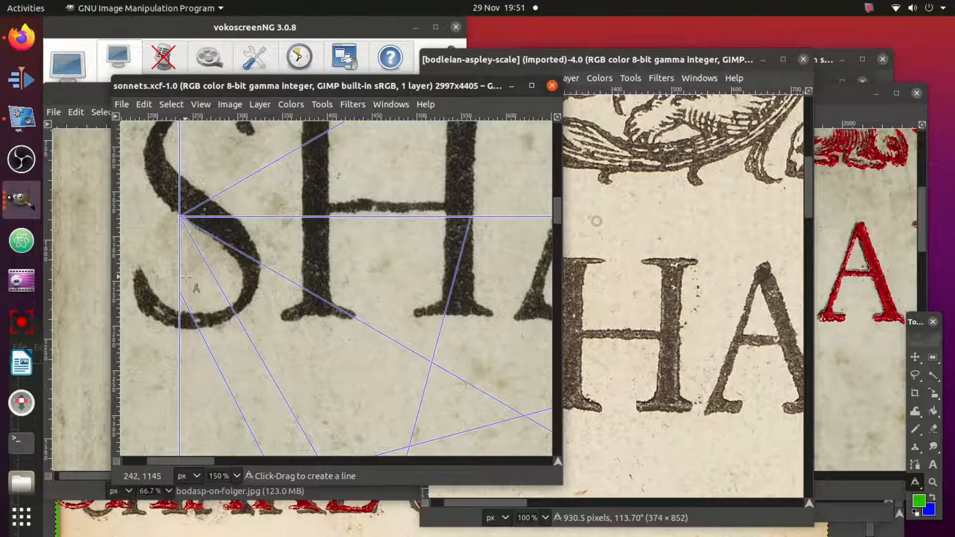
scroll(186, 277, up, 3)
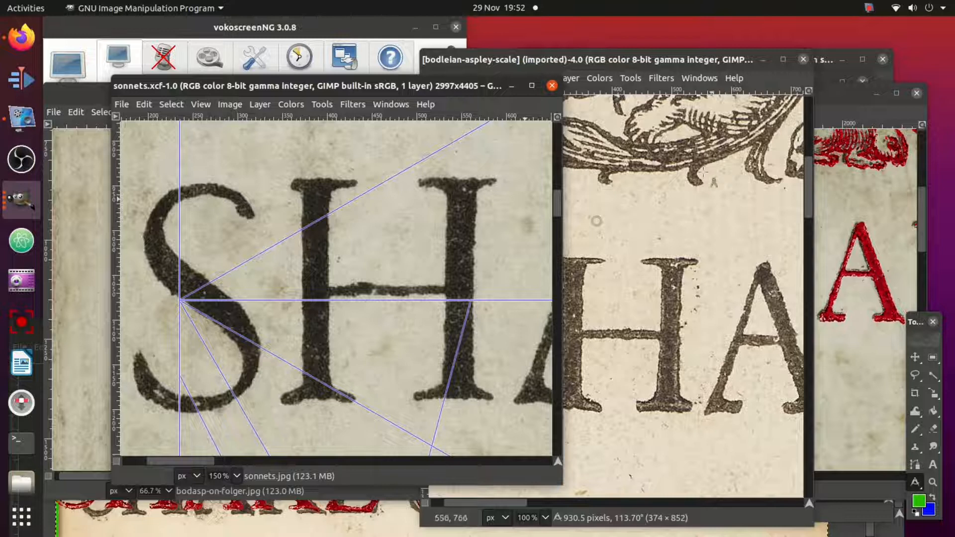
Step: Arrange the bodleian-aspley-scale and bodasp-on-folger windows so both can be compared with sonnets.xcf on the title lettering
click(637, 205)
click(637, 206)
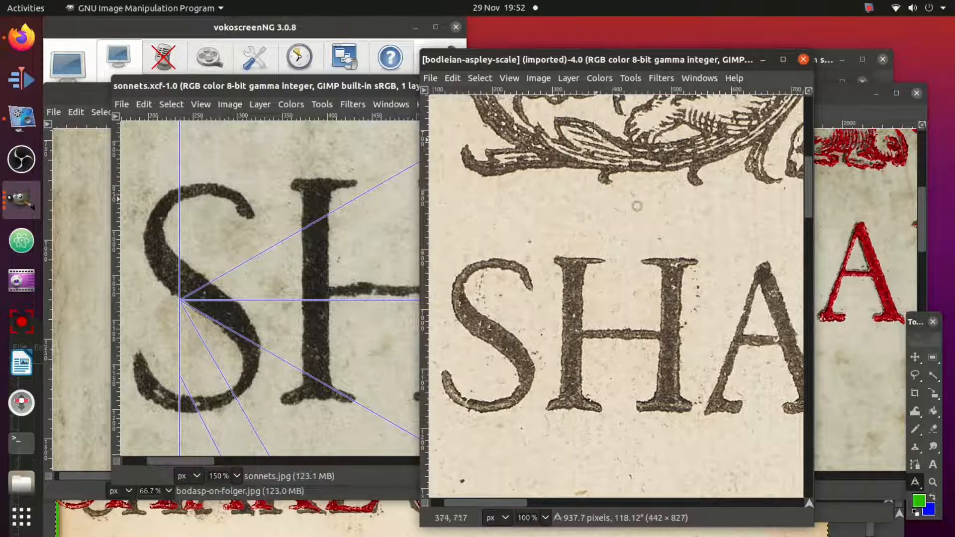
drag(589, 61, 496, 58)
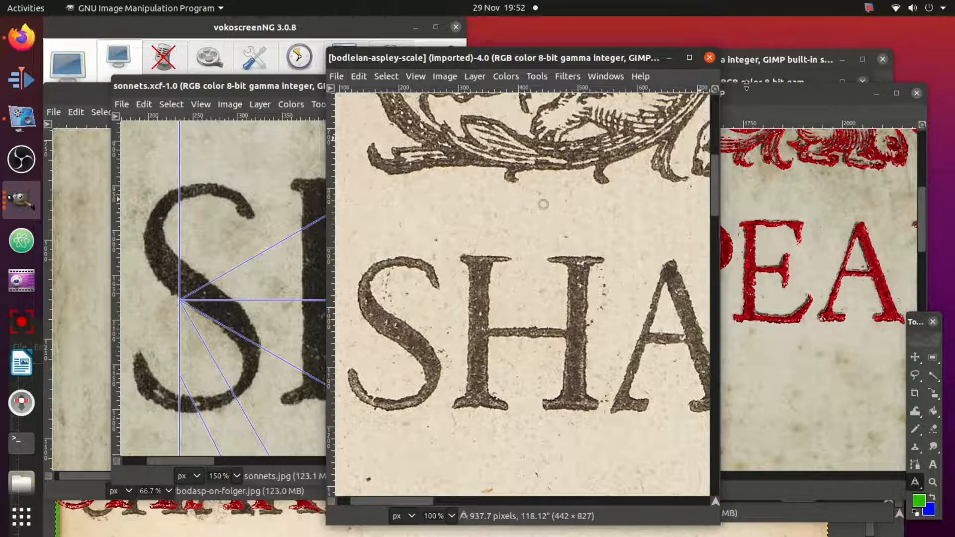
click(775, 100)
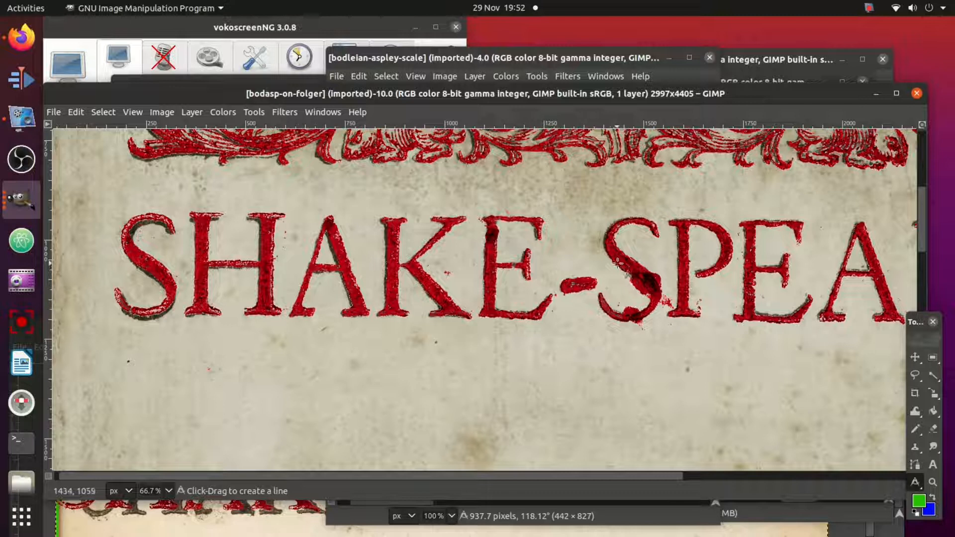
drag(288, 94, 304, 125)
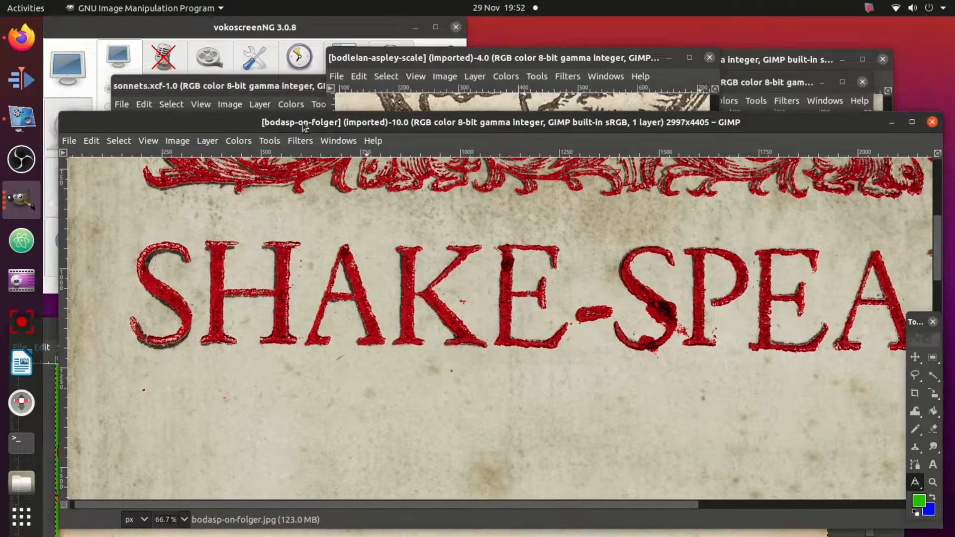
Step: Examine the construction lines in sonnets.xcf from the S after the hyphen to the E and A of SPEARES
click(251, 89)
drag(183, 464, 342, 463)
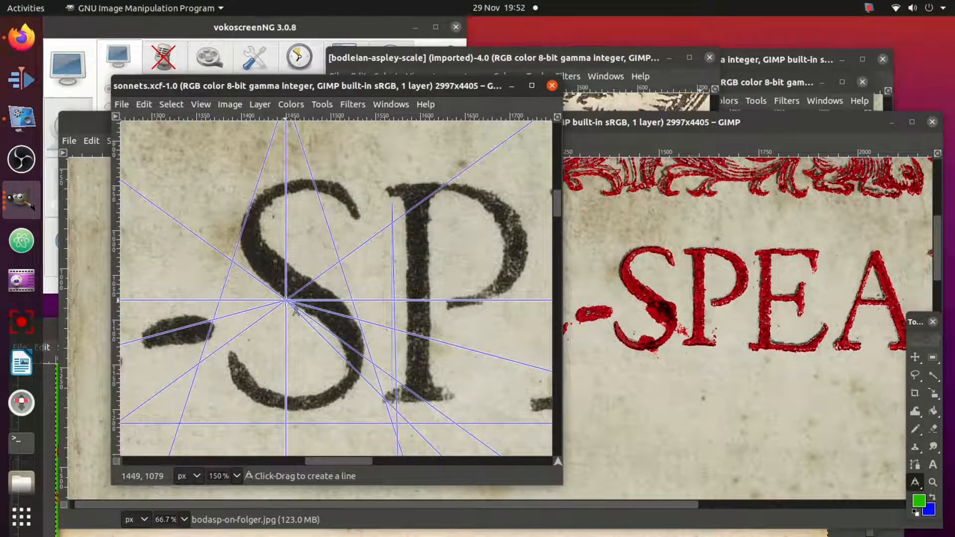
drag(330, 461, 332, 433)
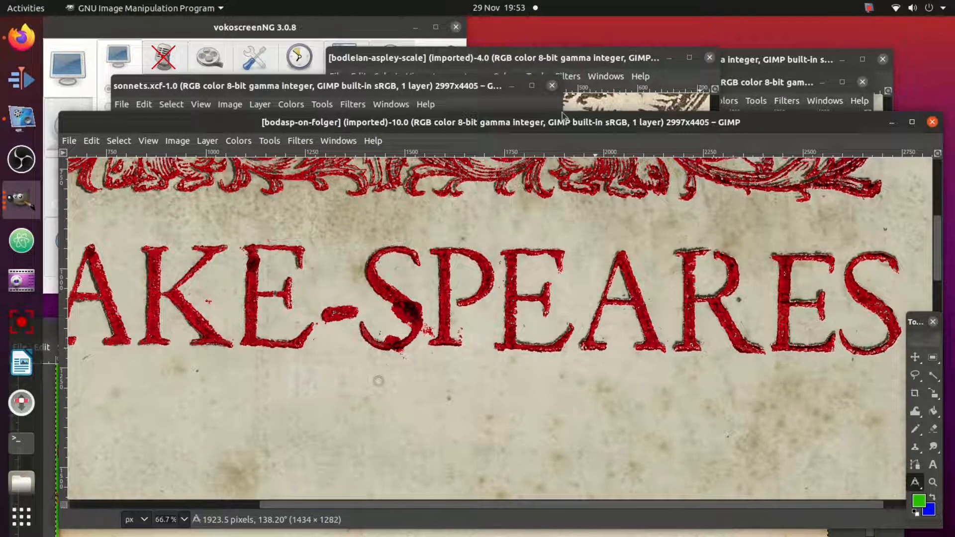
click(357, 90)
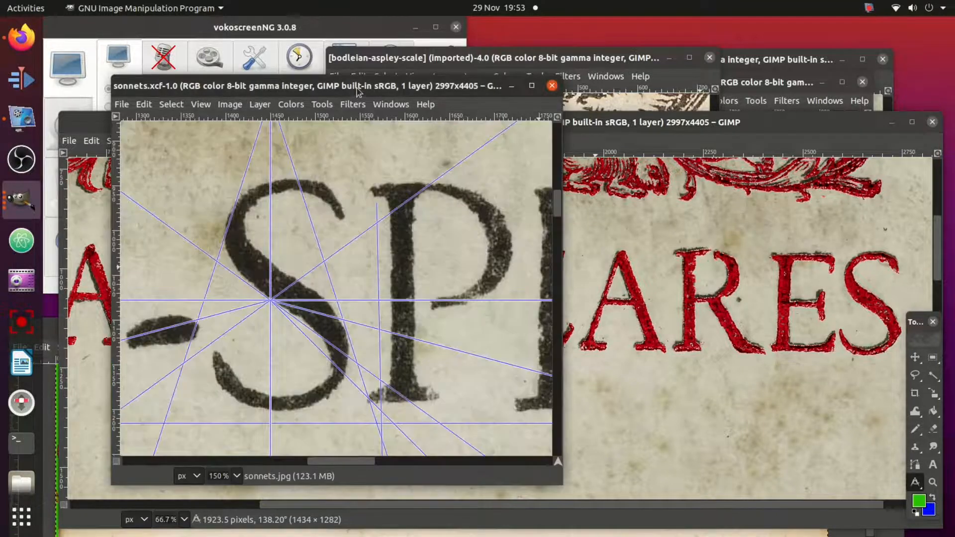
drag(347, 462, 413, 462)
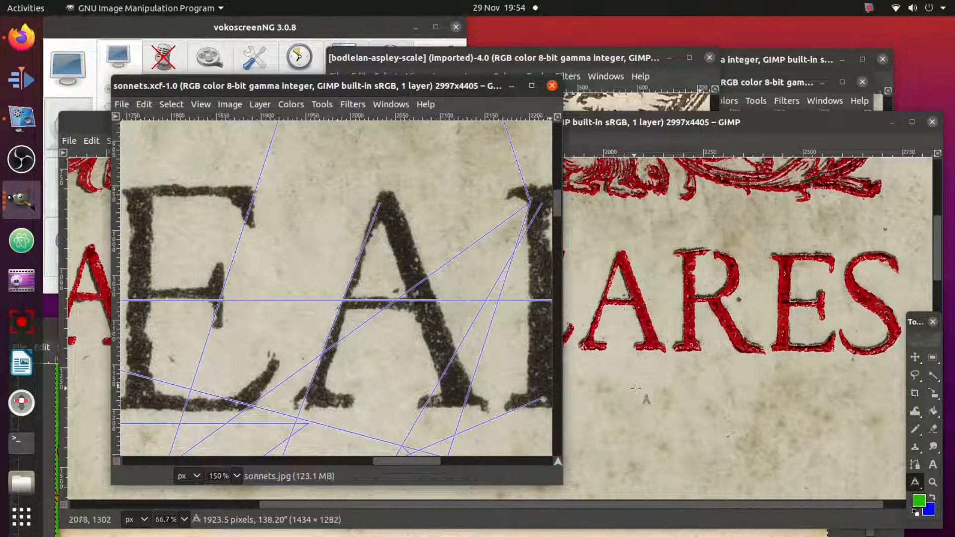
Step: Examine the E, A and R of SPEARES in the bodleian-aspley-scale scan at 200% zoom
click(628, 371)
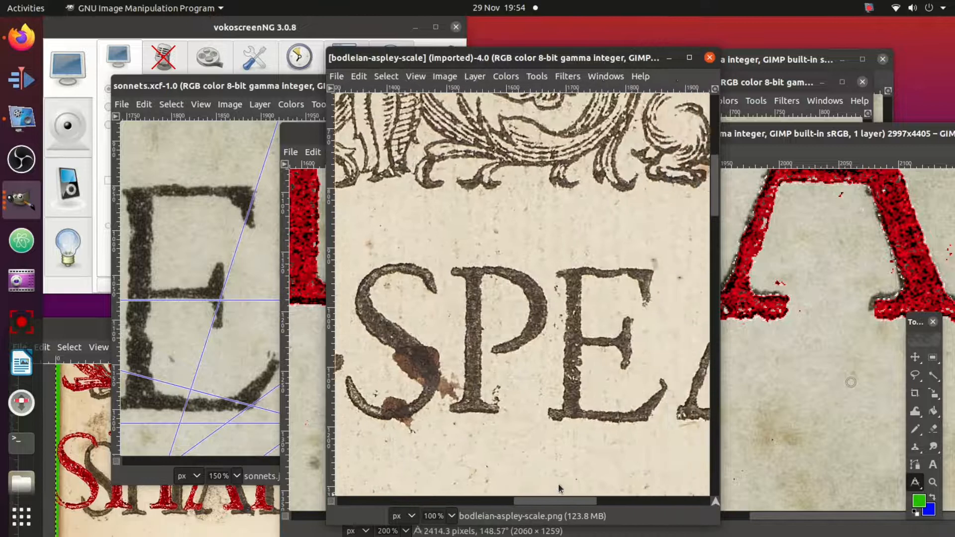
scroll(528, 427, right, 5)
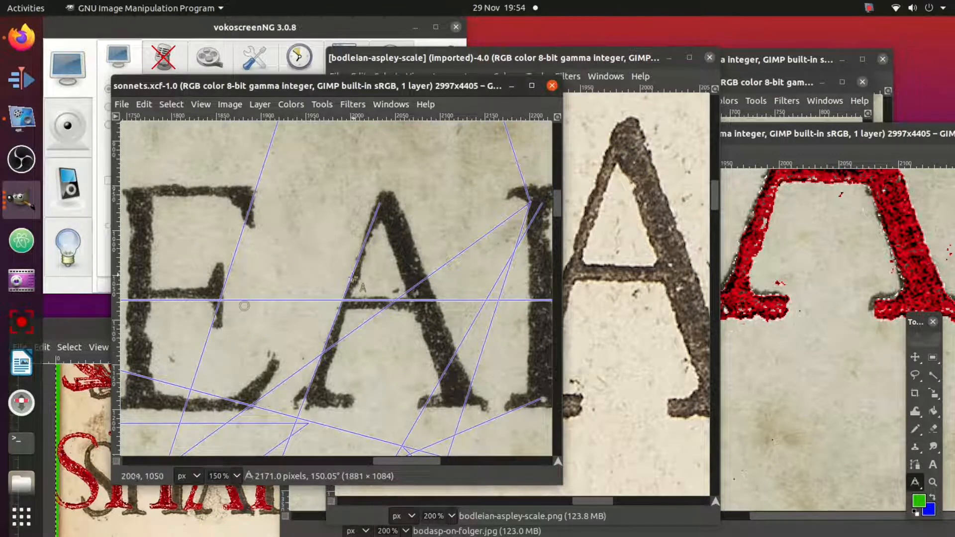
click(613, 225)
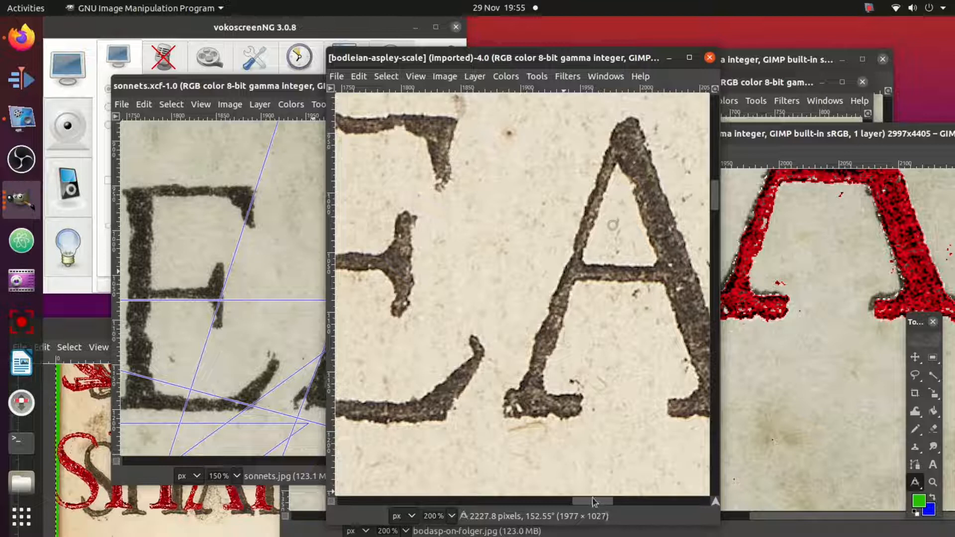
drag(587, 503, 634, 498)
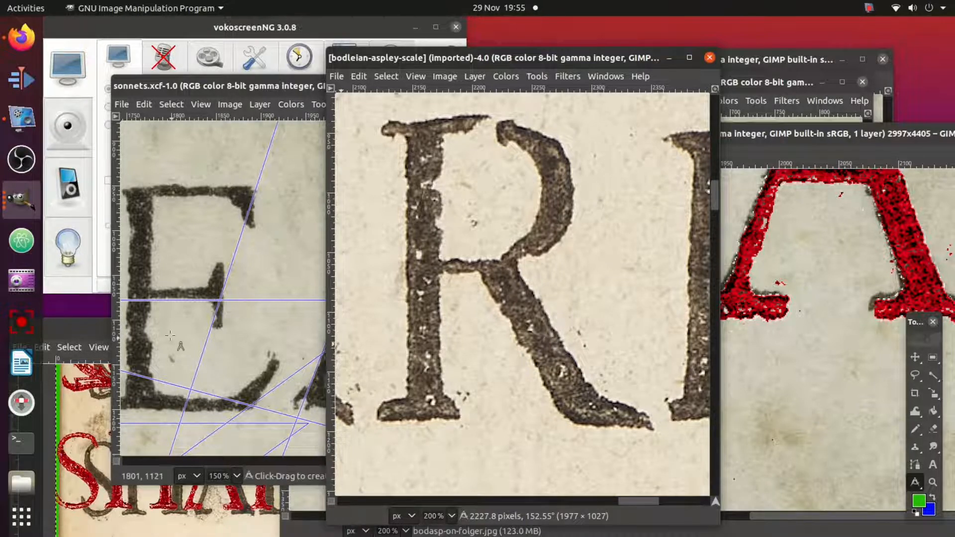
Step: Compare the R of SPEARES in sonnets.xcf with the red overlay in bodasp-on-folger, moving the overlay window aside
click(247, 325)
drag(387, 463, 433, 463)
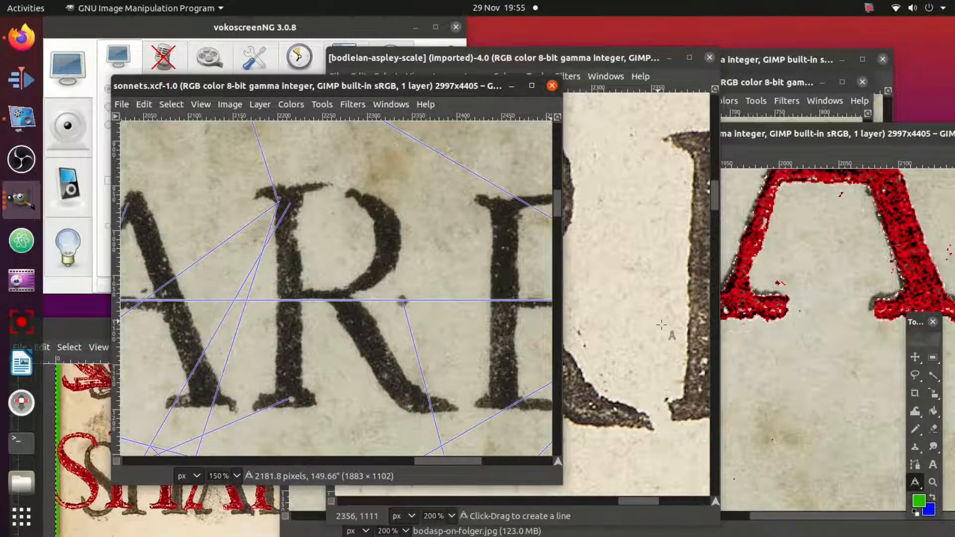
click(770, 339)
drag(780, 514, 866, 496)
scroll(866, 496, up, 5)
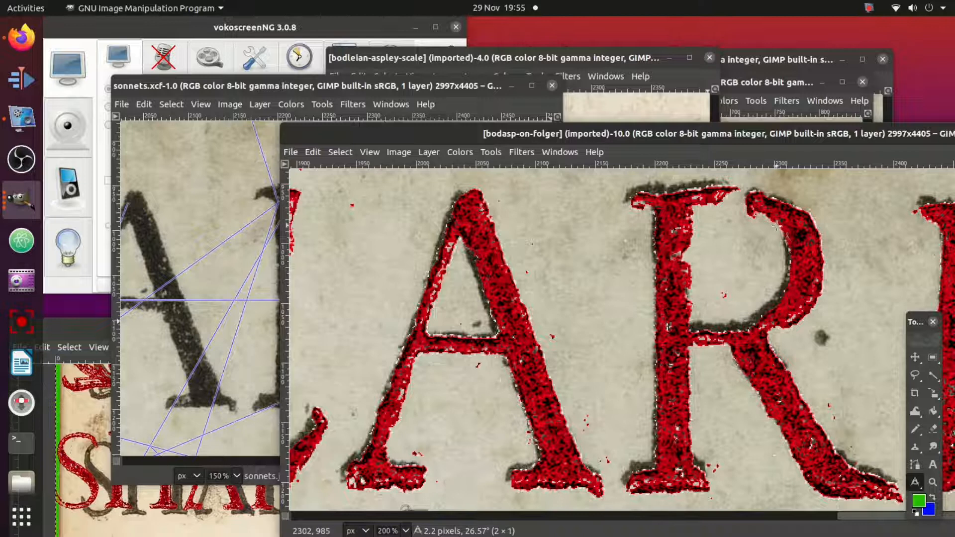
drag(627, 134, 768, 141)
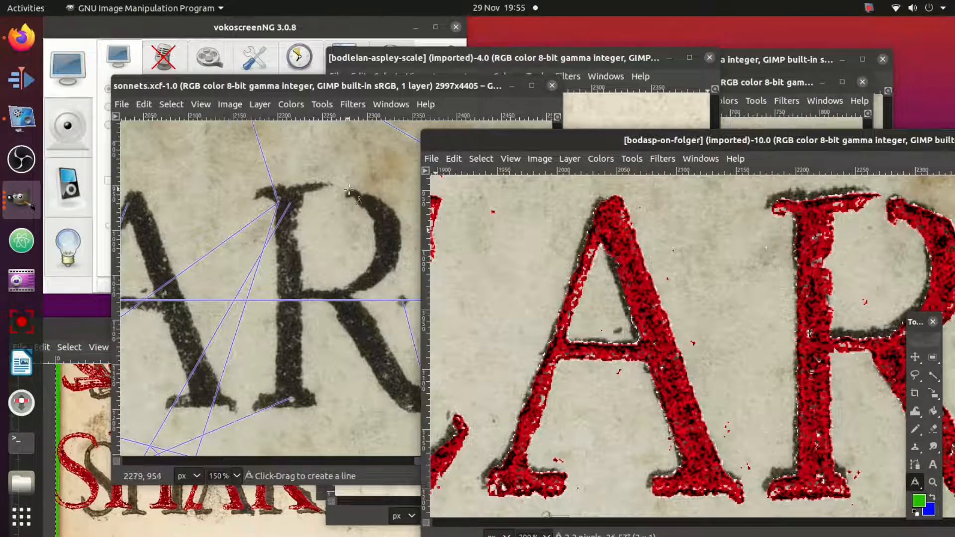
Step: Place sonnets.xcf at 200% zoom beside the bodleian-aspley-scale window to compare the R of SPEARES in both
key(alt+Tab)
click(263, 81)
drag(263, 81, 197, 82)
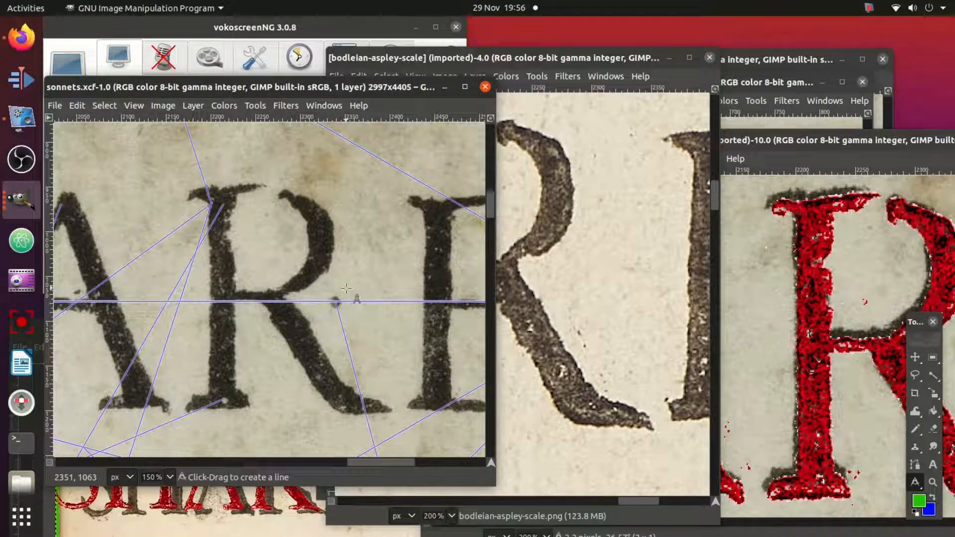
scroll(346, 288, up, 1)
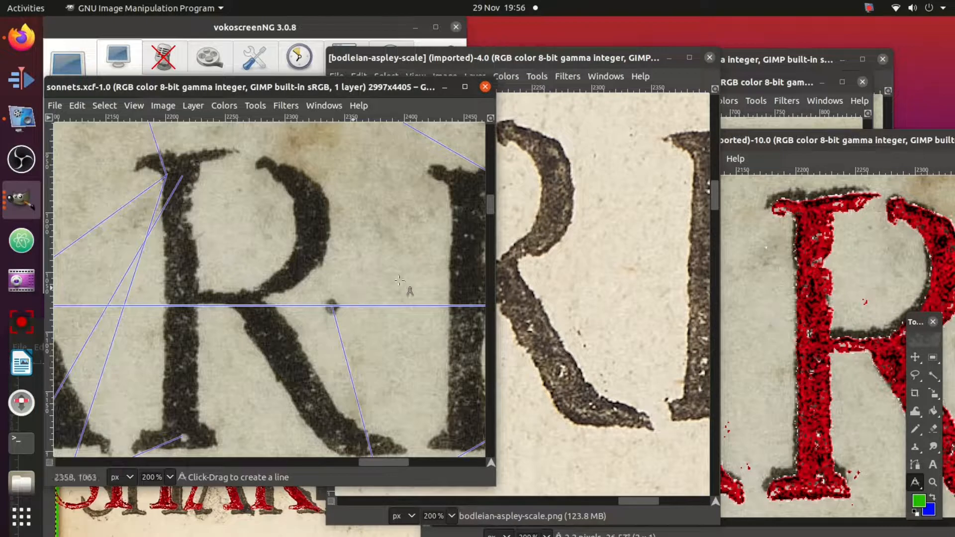
click(563, 60)
drag(561, 60, 625, 101)
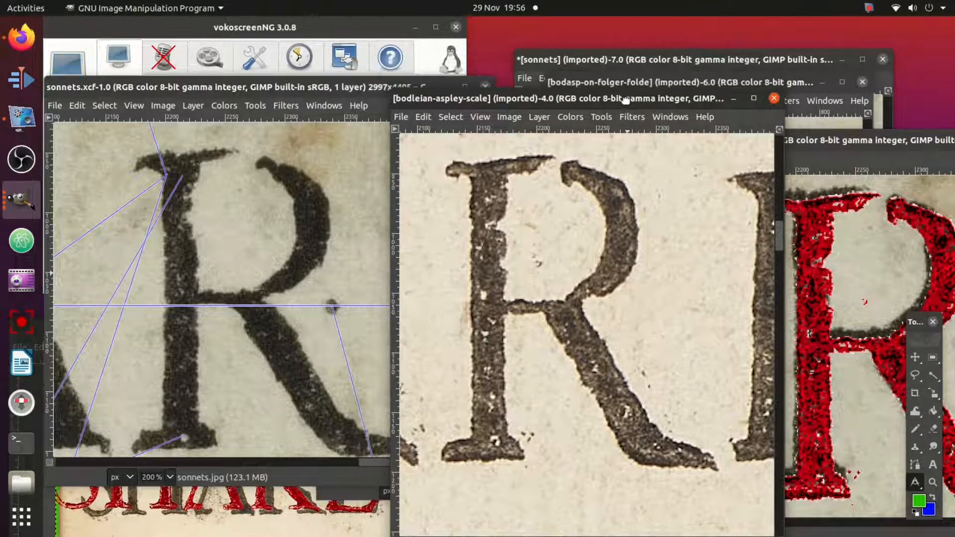
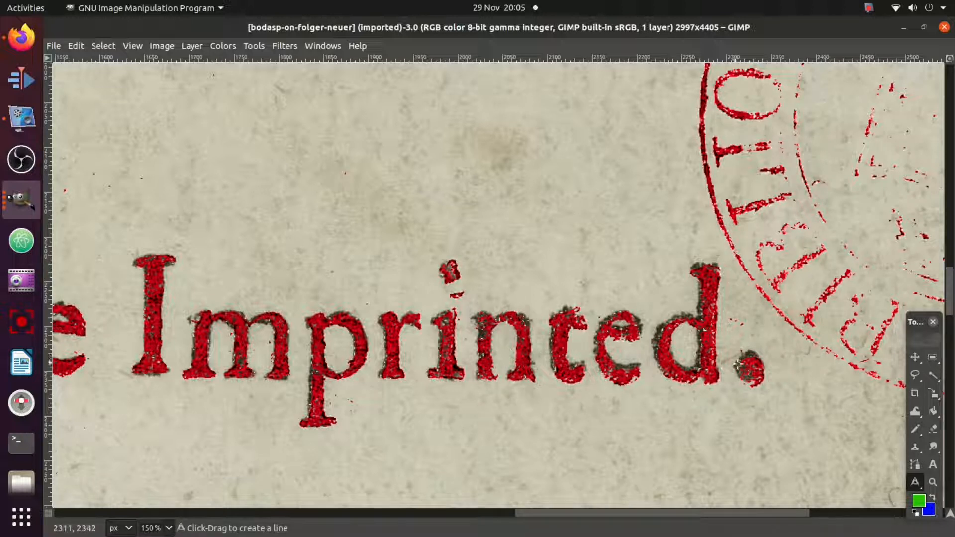
Step: Compare the full stop after "Imprinted" in the bodleian-aspley-scale scan and in sonnets.xcf with its construction lines
key(alt+Tab)
scroll(559, 323, down, 10)
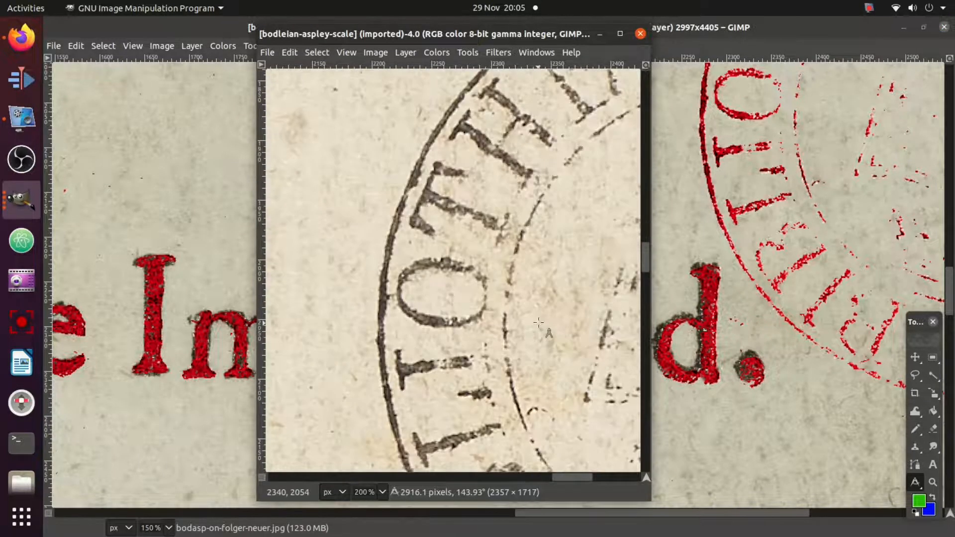
scroll(538, 319, up, 3)
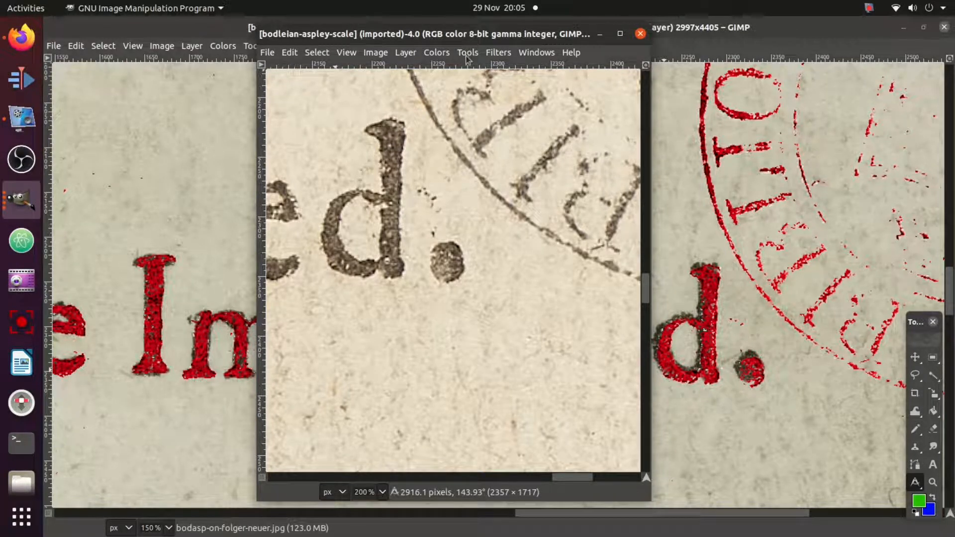
click(532, 54)
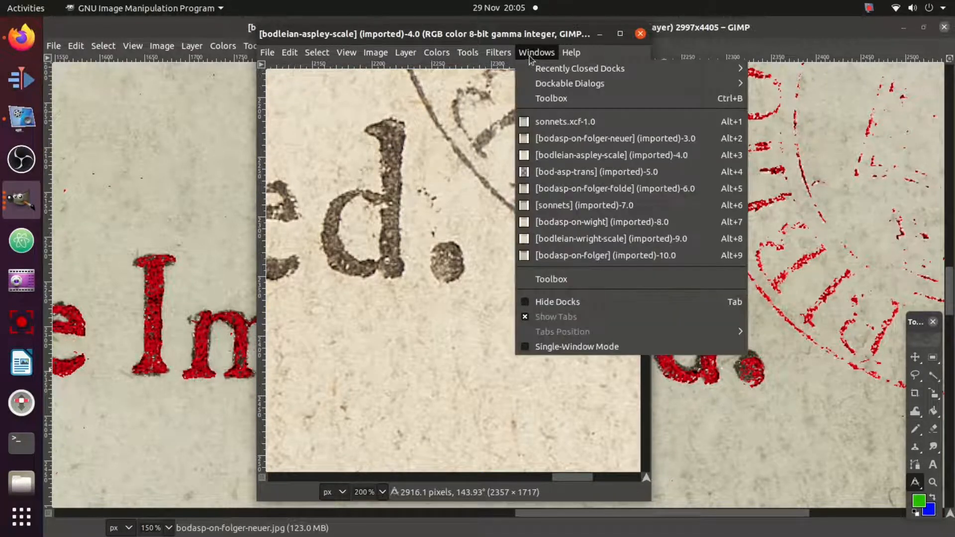
click(549, 128)
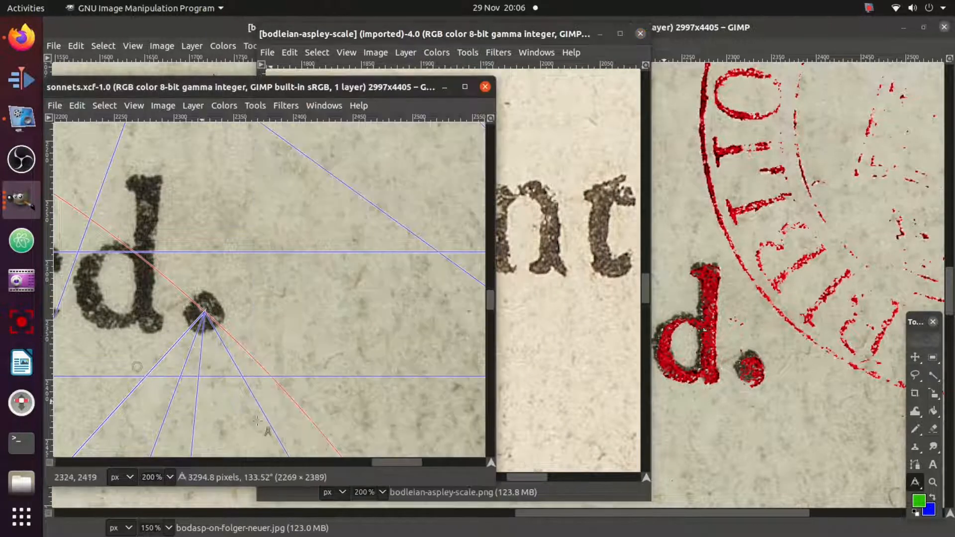
Step: Compare the dot over the i of "Imprinted" in sonnets.xcf at 400% zoom with the bodleian-aspley-scale scan
drag(395, 463, 324, 460)
scroll(351, 238, up, 3)
click(535, 294)
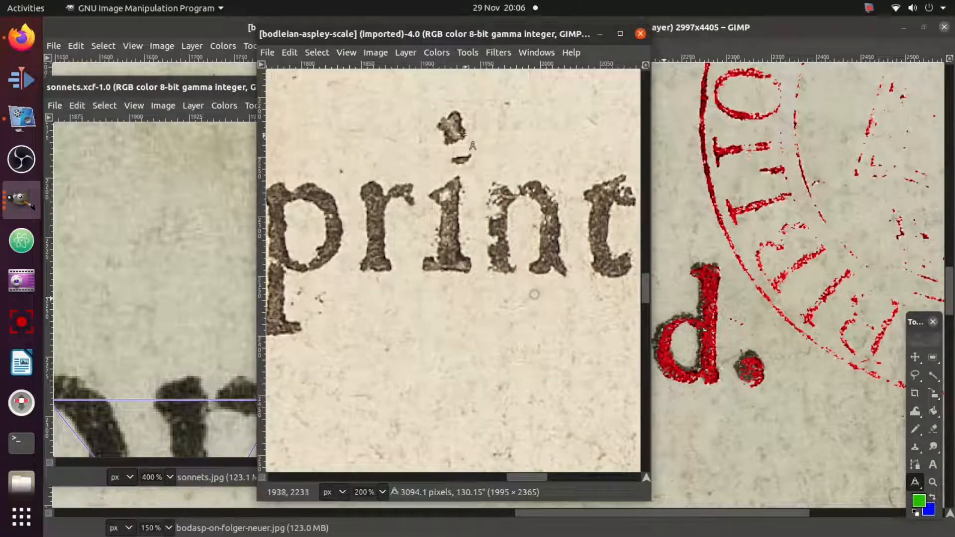
click(199, 233)
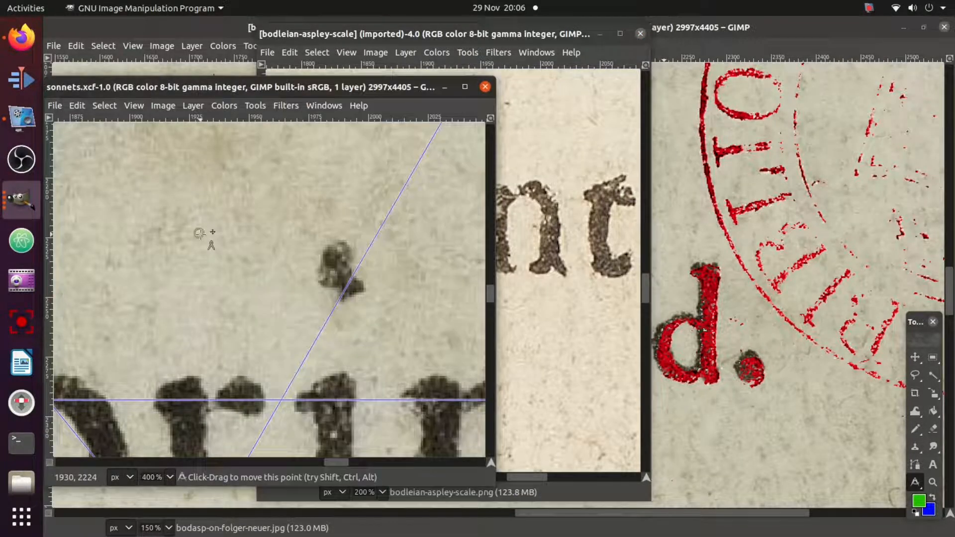
scroll(200, 233, down, 2)
Step: Examine the end of "Imprinted." in the bodleian-aspley-scale scan, then the two horizontal rules beneath it at 66.7% zoom
click(550, 291)
drag(519, 477, 553, 476)
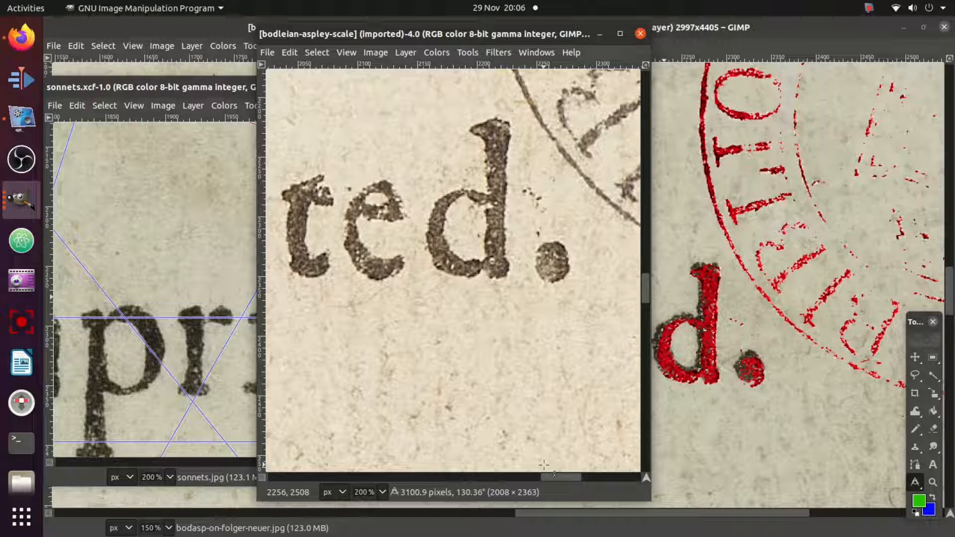
scroll(543, 465, down, 3)
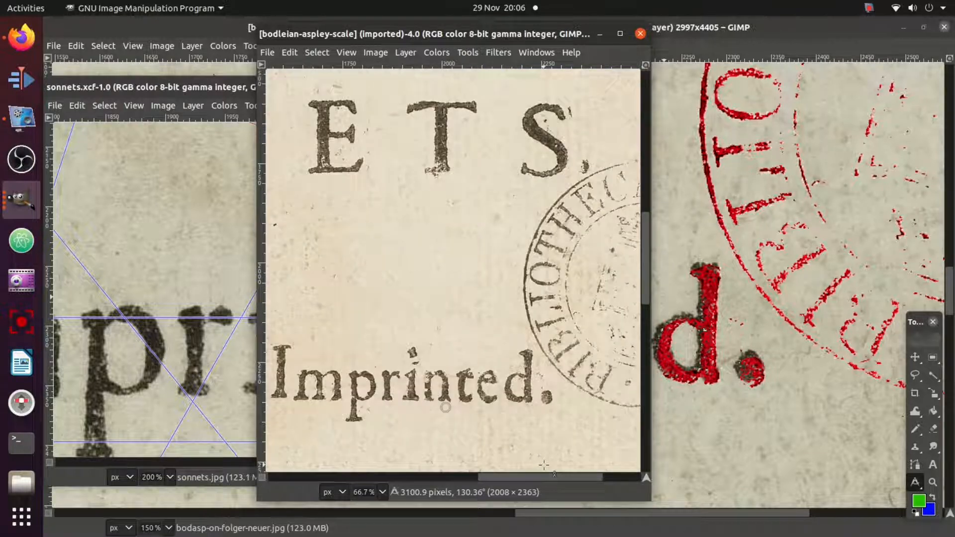
scroll(390, 291, down, 6)
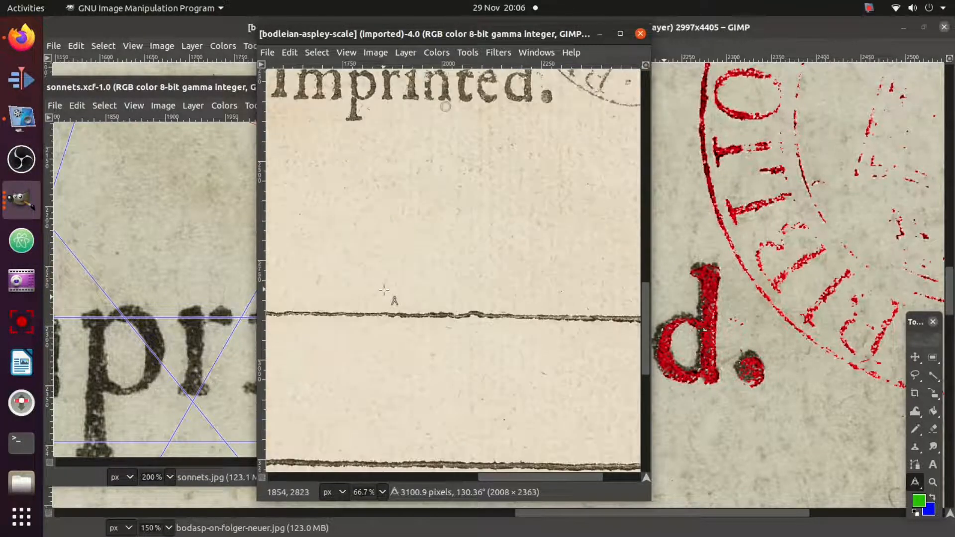
scroll(384, 290, up, 2)
scroll(384, 290, up, 4)
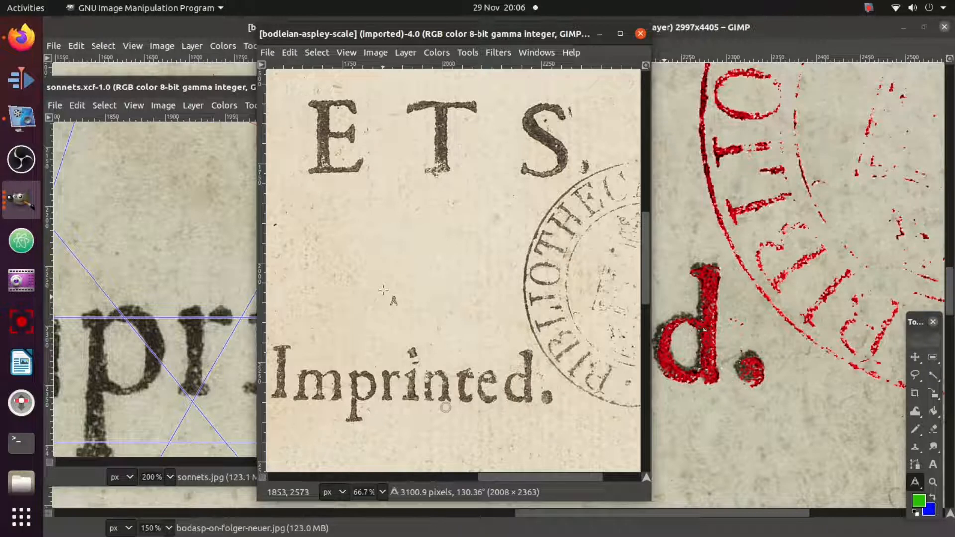
scroll(383, 290, down, 2)
scroll(383, 290, down, 2)
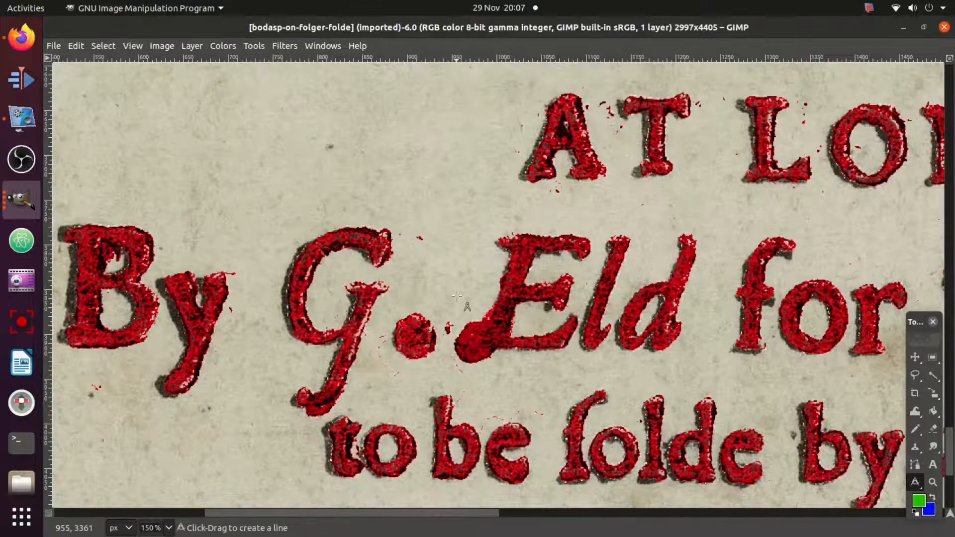
Step: Compare the "William Aspley." line in the bodasp-on-folger-folde overlay with sonnets.xcf and its construction lines at 200% zoom
drag(399, 514, 652, 514)
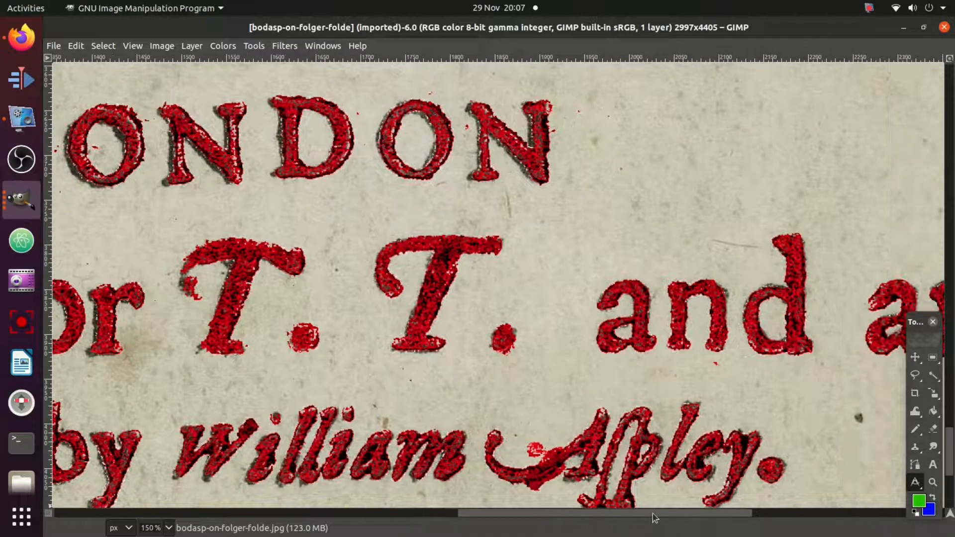
scroll(656, 438, down, 3)
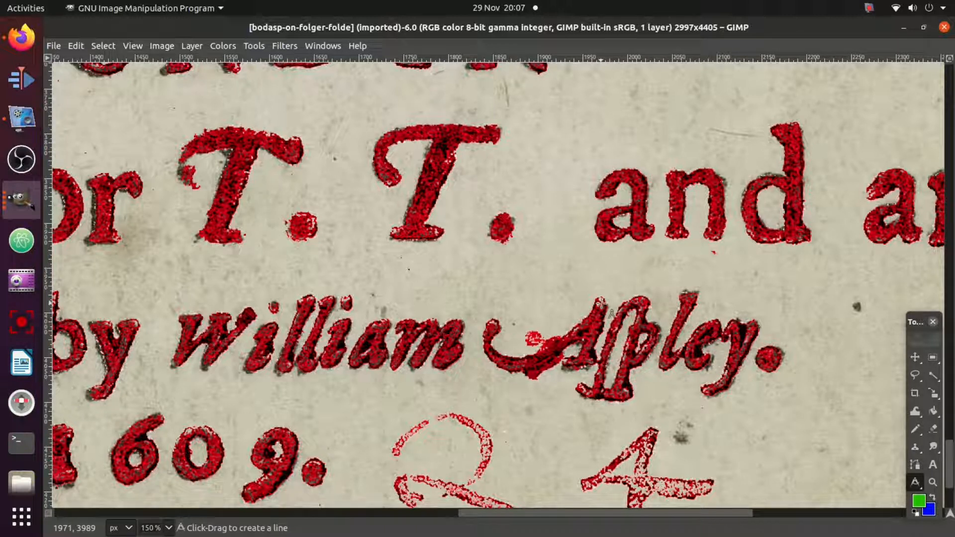
click(323, 46)
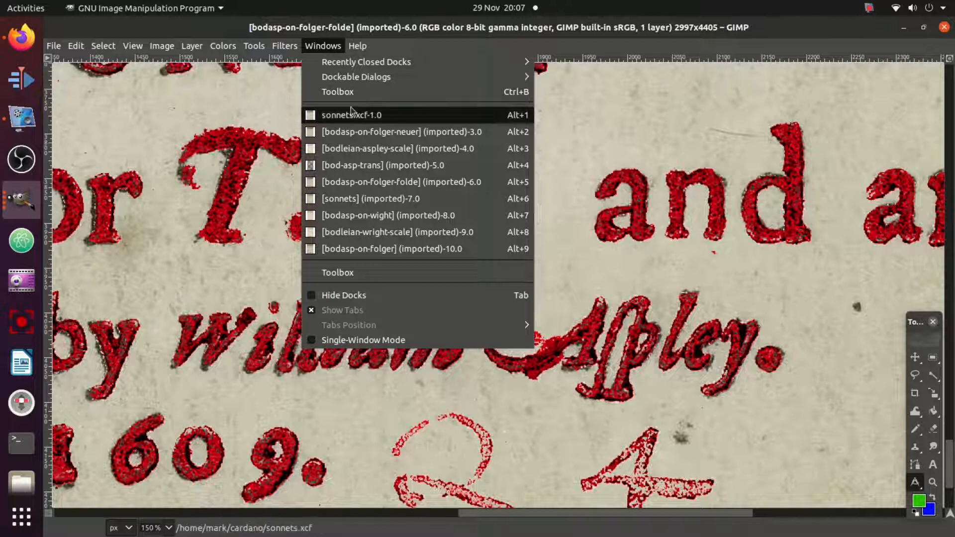
click(350, 116)
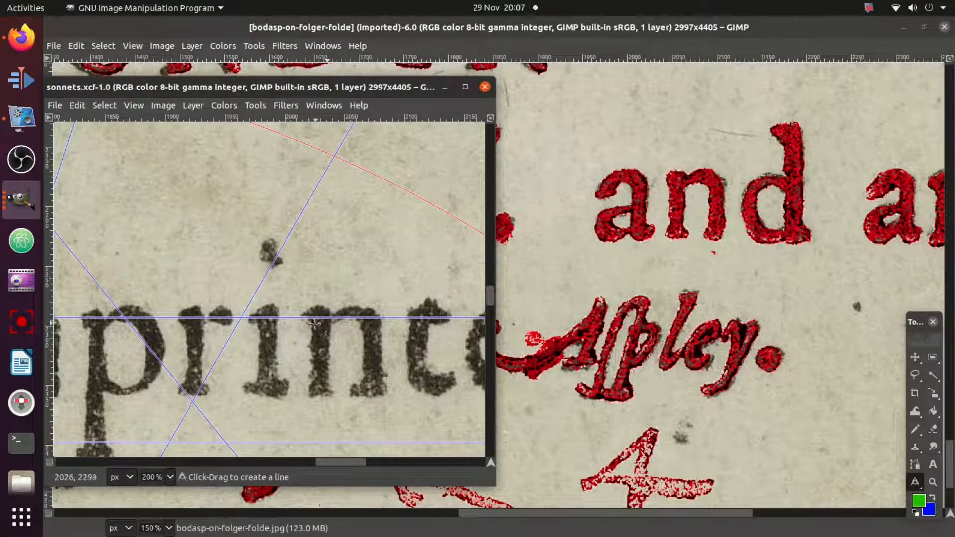
scroll(316, 324, down, 5)
scroll(315, 325, down, 15)
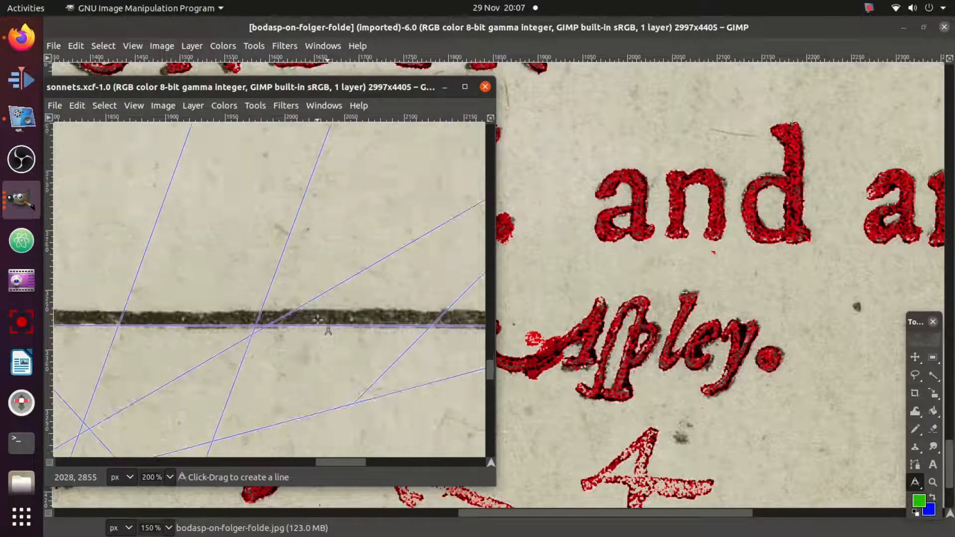
scroll(318, 320, down, 10)
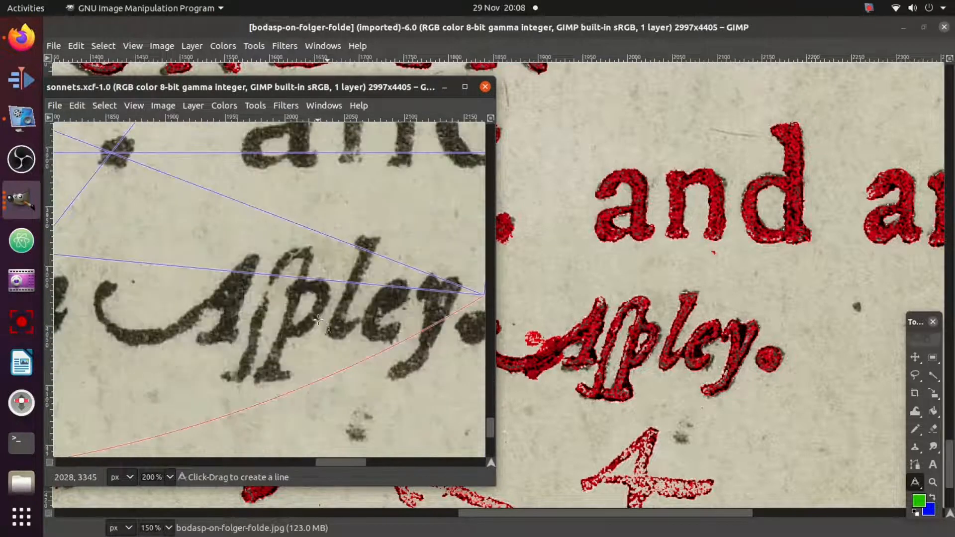
drag(354, 461, 297, 450)
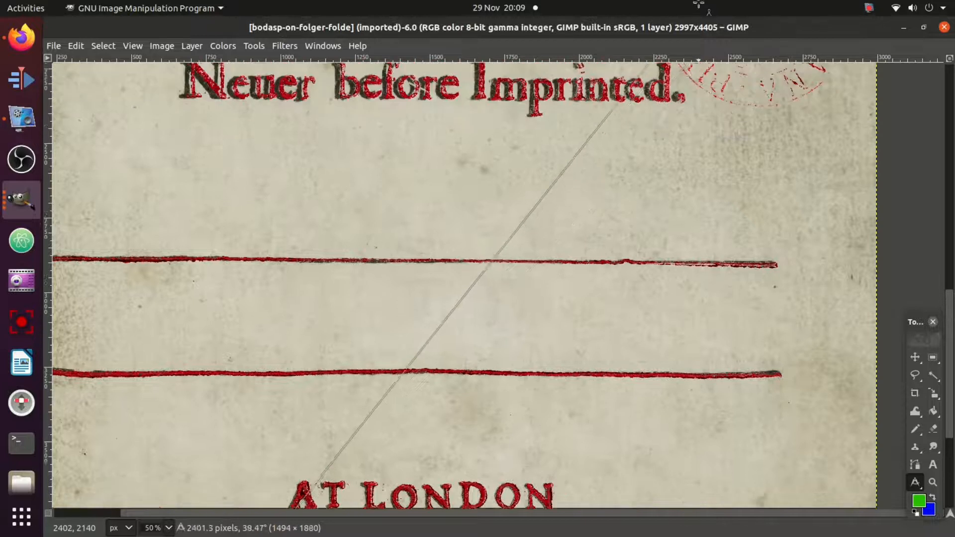
Step: Examine the red overlay in bodasp-on-folger-neuer at 33.3% zoom, from the SHAKE-SPEARES heading to the 1609 imprint
drag(661, 85, 680, 153)
scroll(579, 381, down, 3)
scroll(589, 390, up, 3)
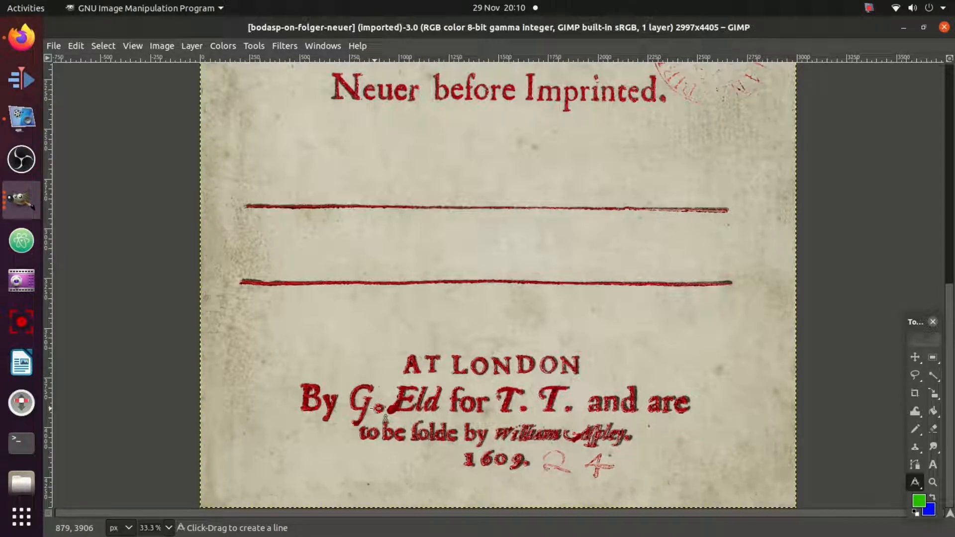
scroll(377, 408, up, 1)
scroll(376, 408, down, 1)
scroll(493, 226, up, 1)
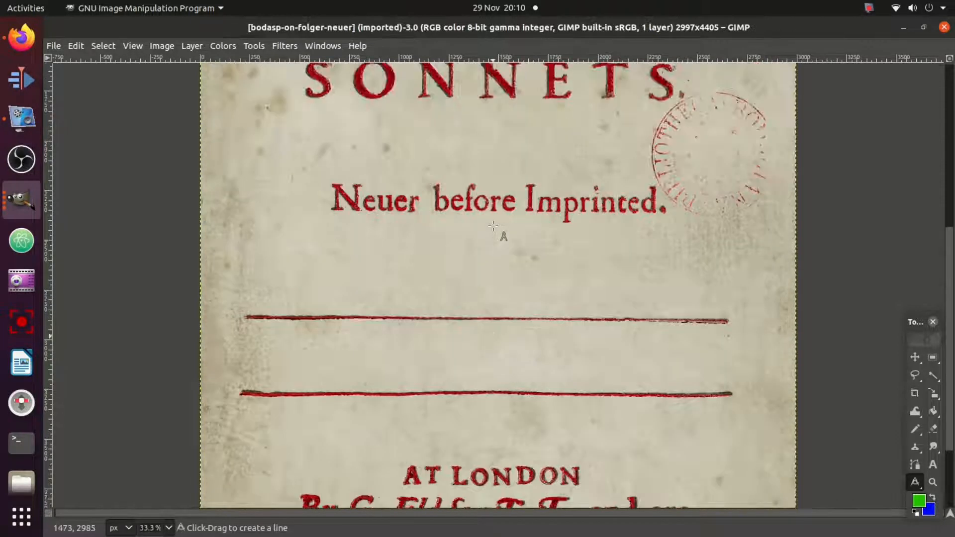
scroll(493, 226, up, 2)
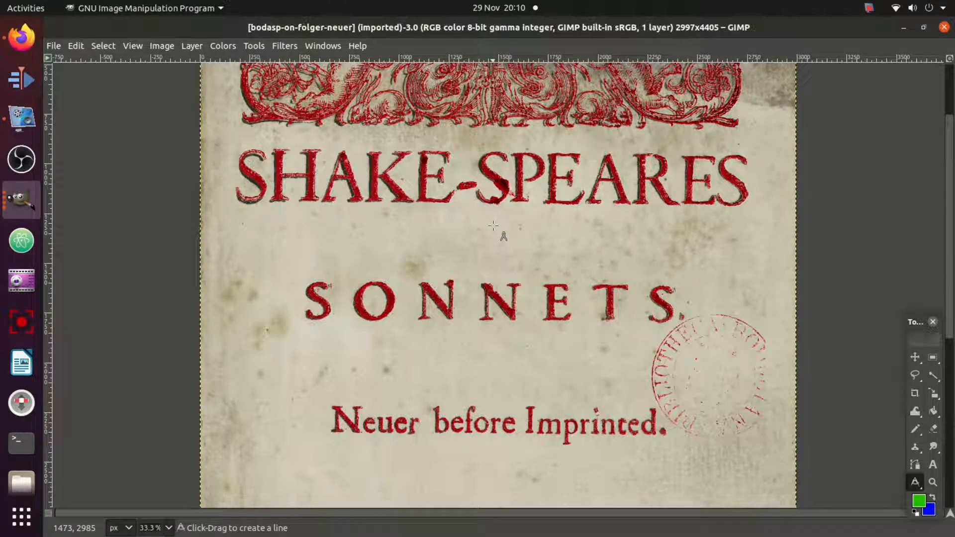
scroll(493, 226, down, 2)
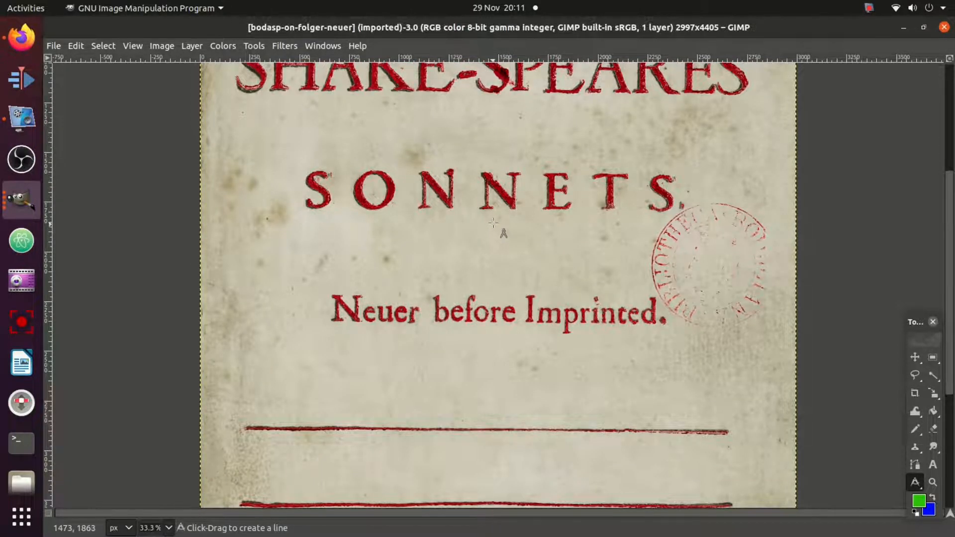
scroll(493, 224, down, 4)
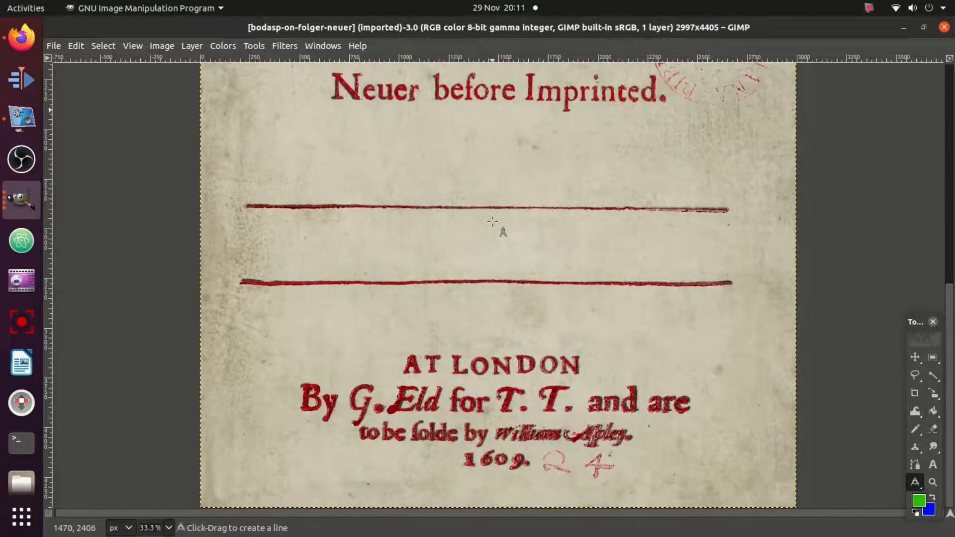
scroll(493, 222, up, 6)
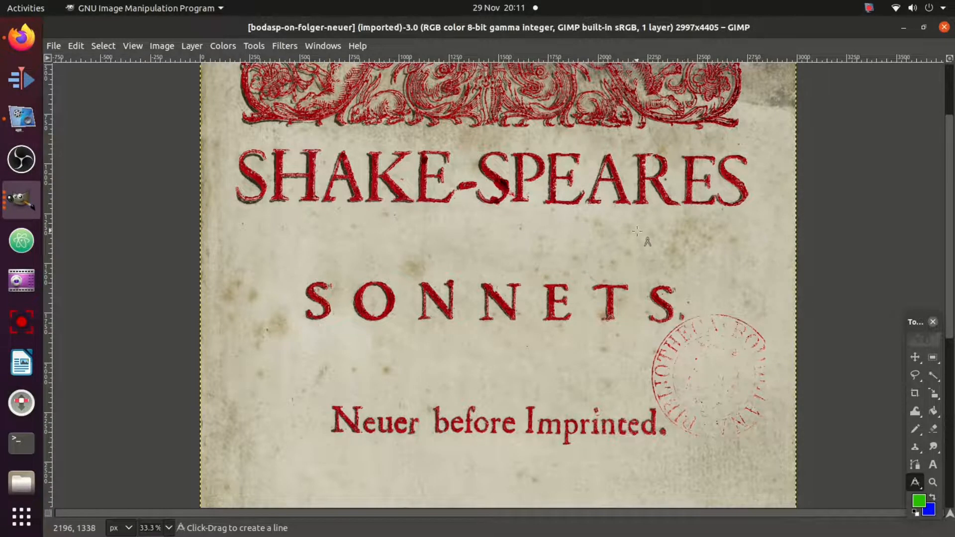
scroll(637, 232, down, 6)
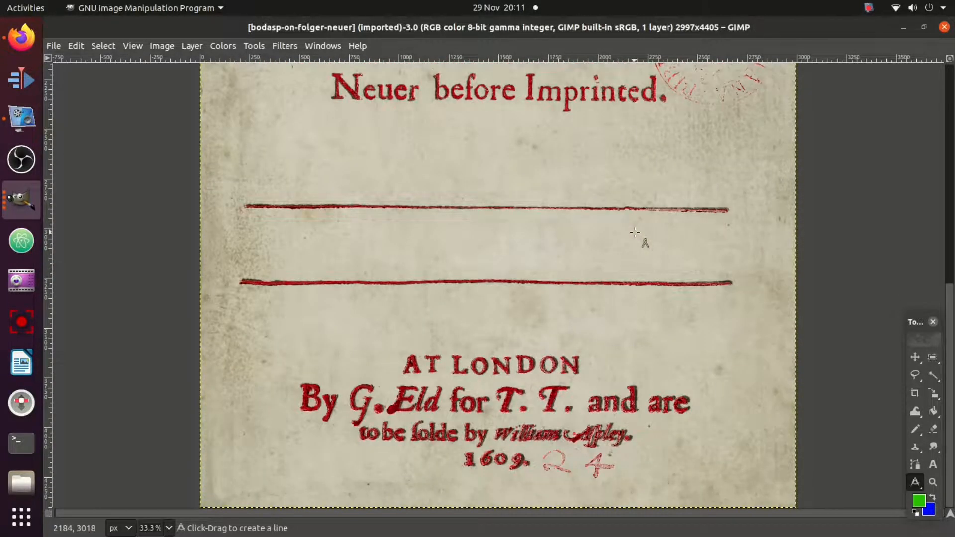